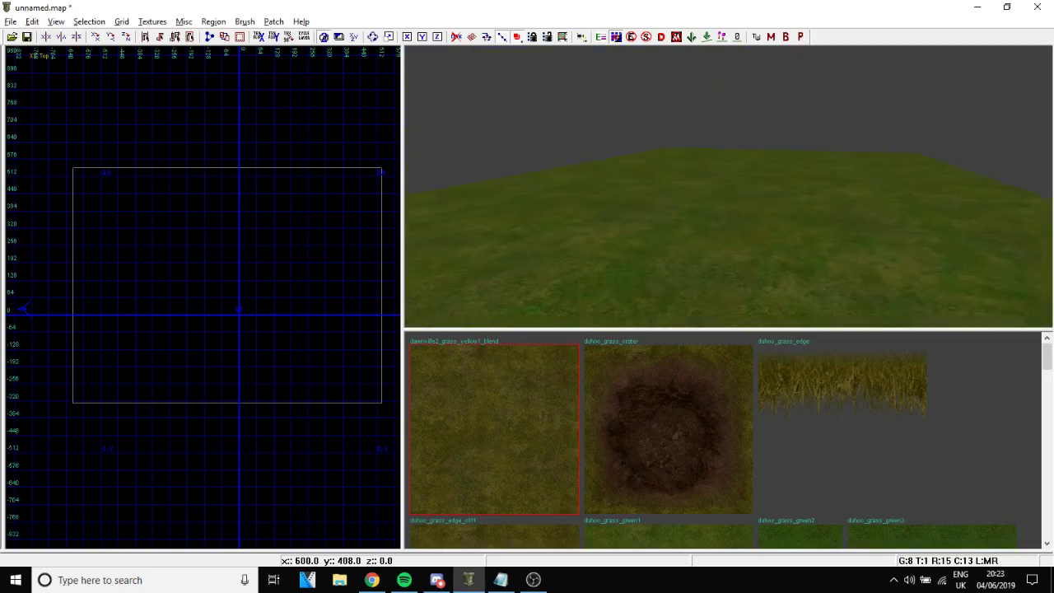
- Examine the grass floor brush from several angles in the 3D view and closer up in the top view
right_drag(686, 227, 711, 252)
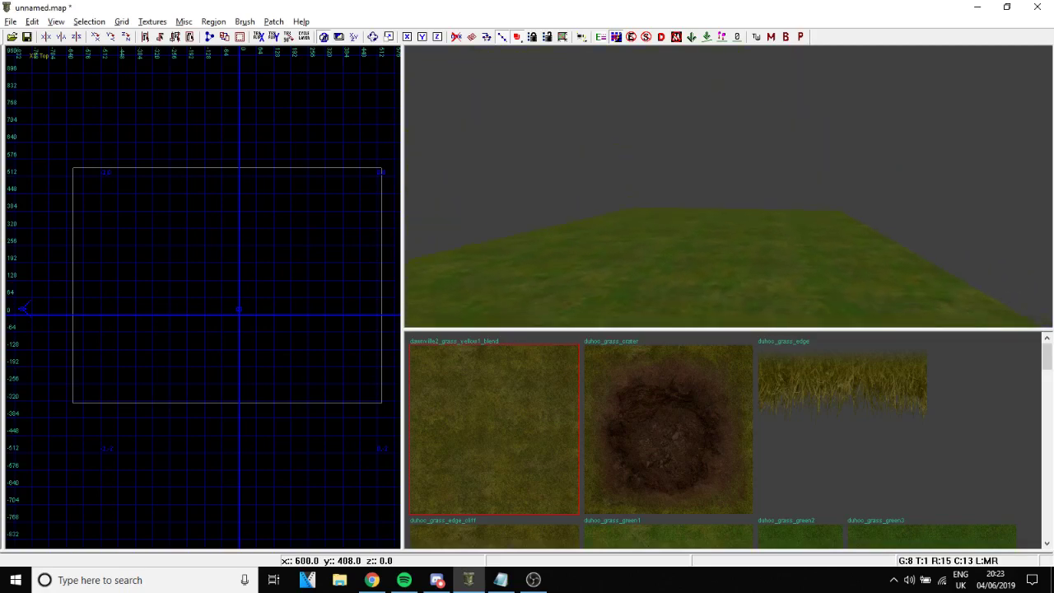
right_drag(728, 187, 714, 247)
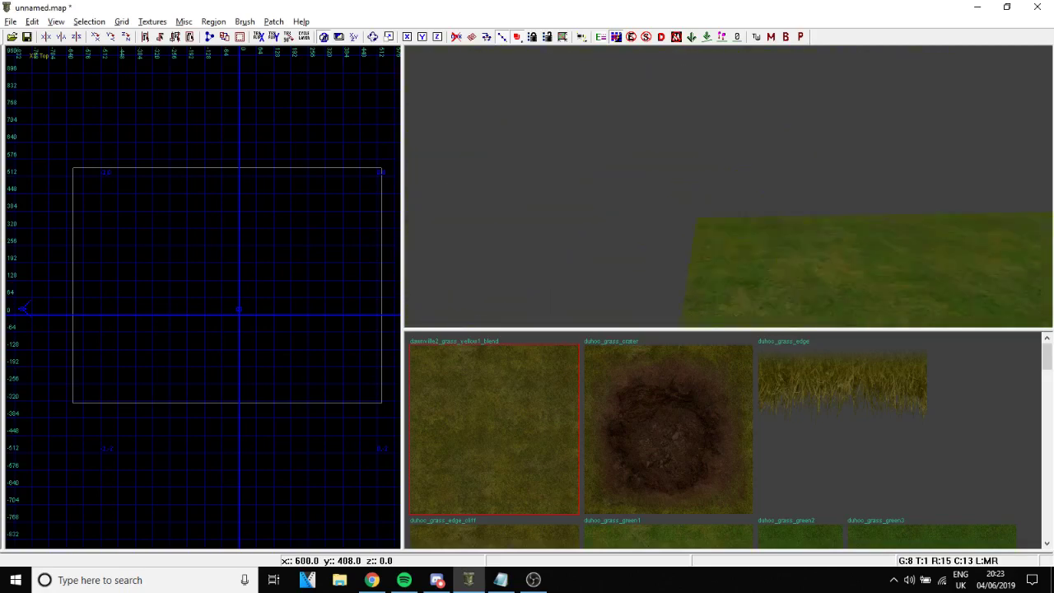
scroll(728, 187, up, 4)
right_drag(727, 187, 698, 156)
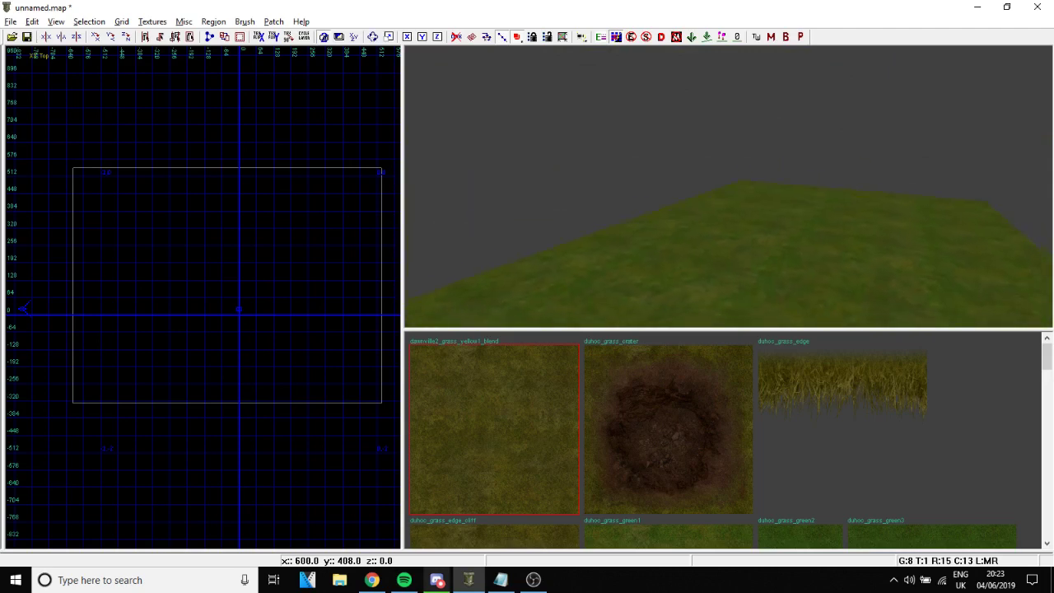
right_drag(728, 187, 697, 198)
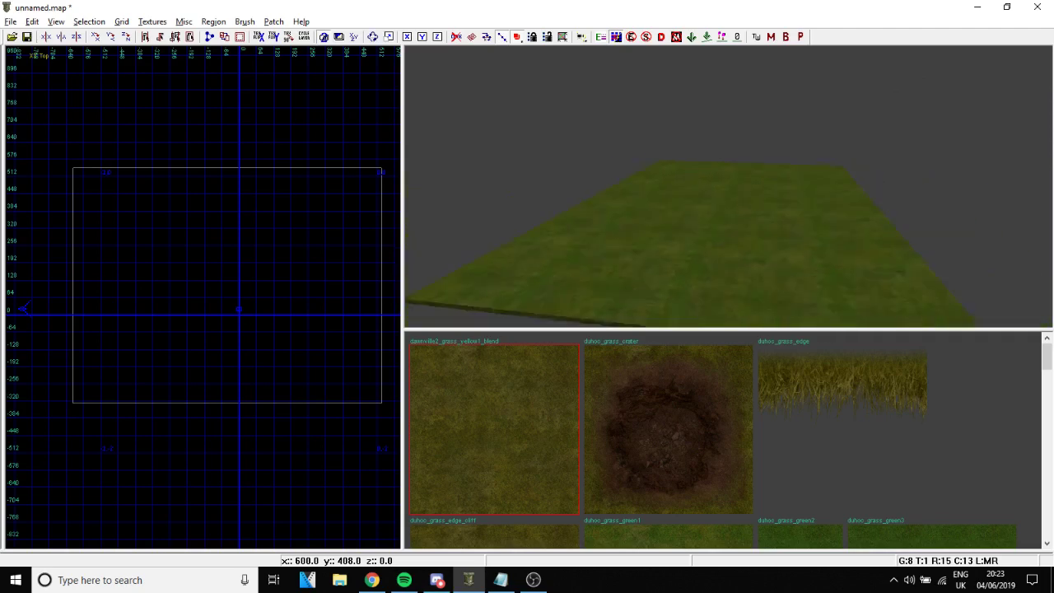
scroll(227, 254, up, 3)
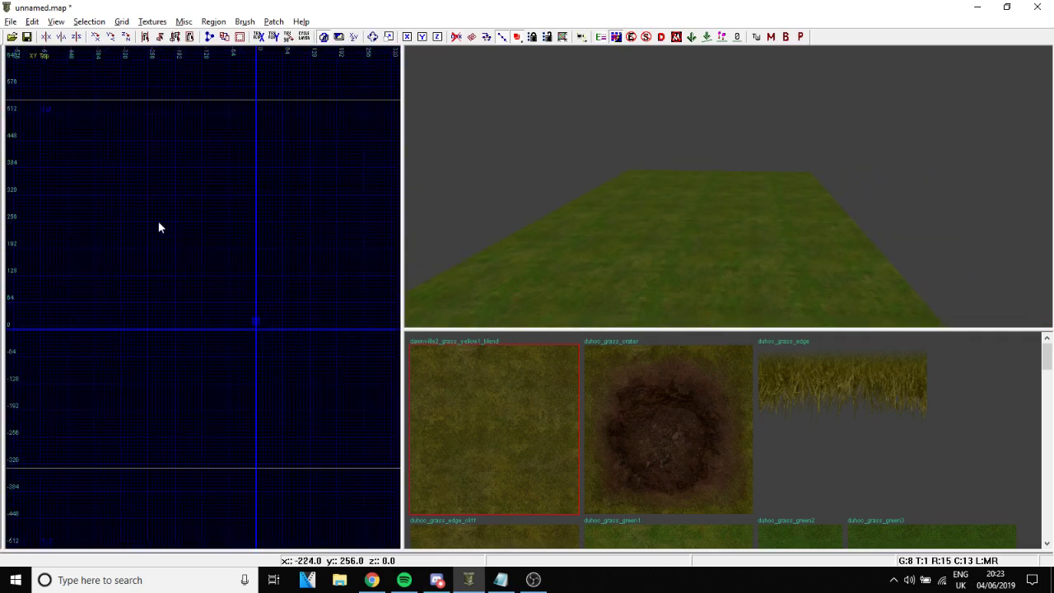
mouse_move(728, 187)
right_down()
mouse_move(678, 182)
mouse_move(765, 174)
mouse_move(709, 200)
mouse_move(765, 188)
mouse_move(706, 194)
mouse_move(728, 183)
right_up()
right_drag(625, 201, 650, 209)
right_drag(600, 241, 515, 211)
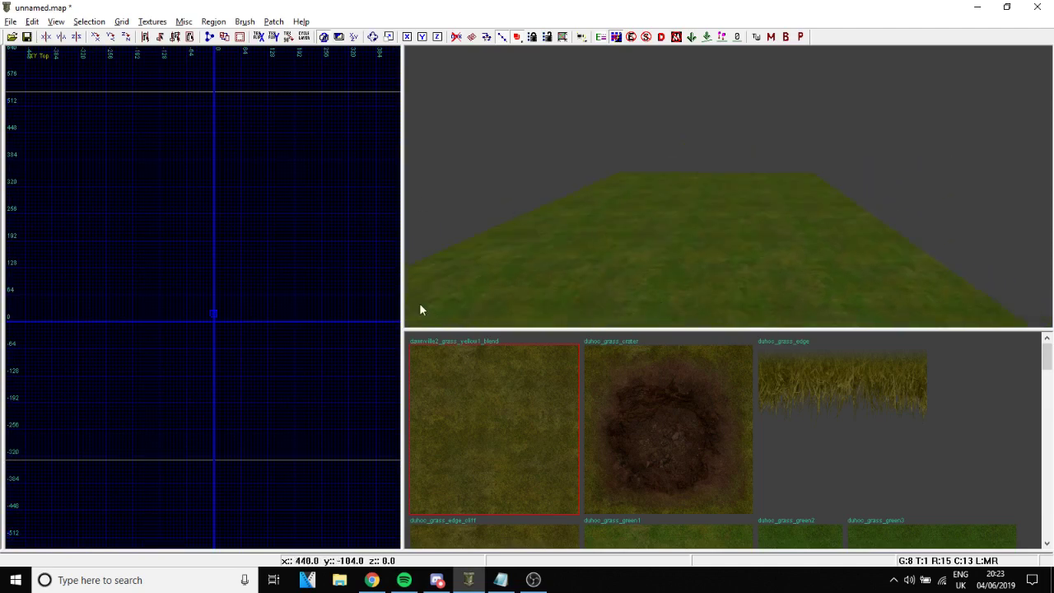
- Resize the view panes to widen the top grid view and enlarge the texture browser, keeping the Z view collapsed
drag(402, 285, 429, 288)
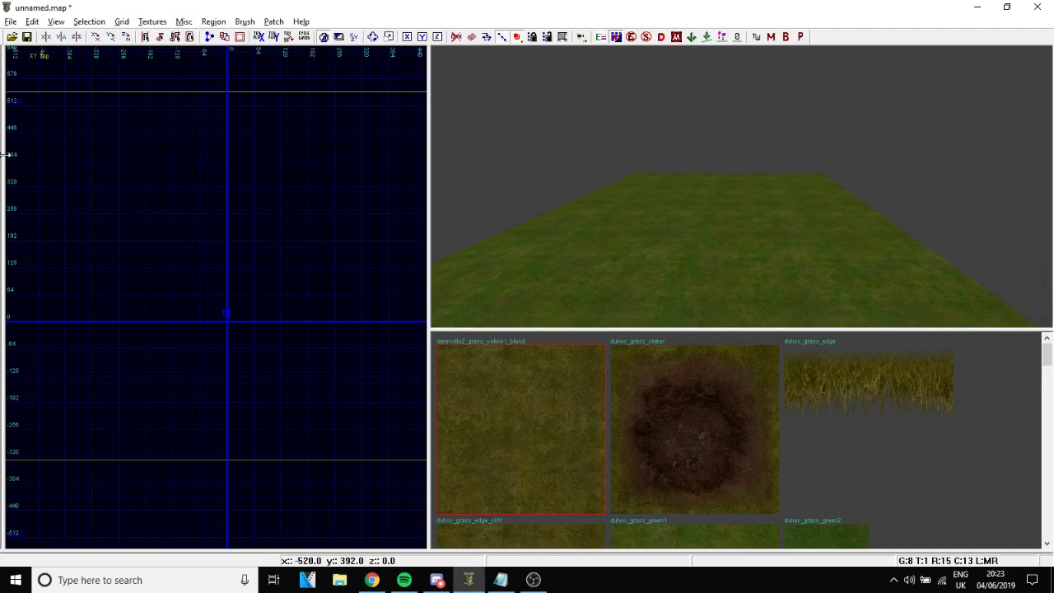
drag(12, 154, 39, 173)
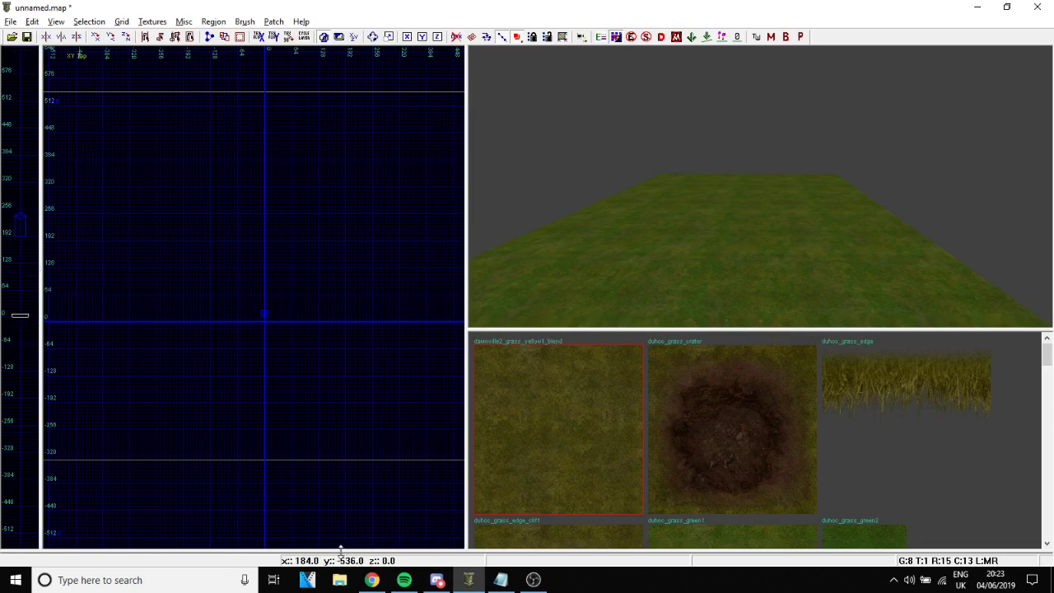
drag(344, 510, 283, 555)
drag(40, 416, 4, 418)
mouse_move(650, 240)
right_down()
mouse_move(650, 231)
mouse_move(576, 235)
mouse_move(659, 239)
mouse_move(659, 214)
right_up()
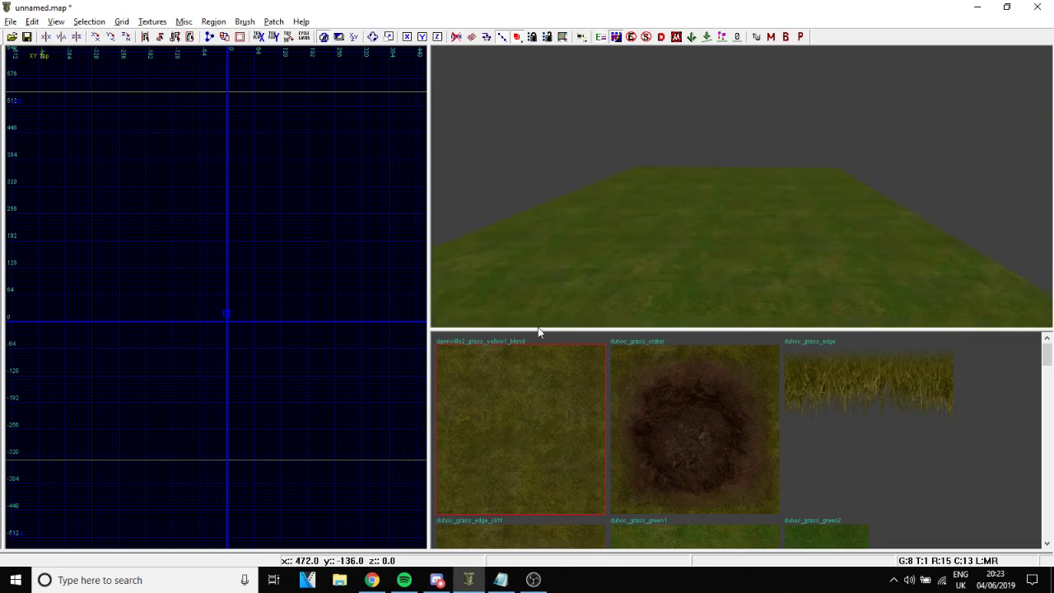
drag(539, 330, 529, 305)
- Draw a trial brush of about 1320 × 1280 units over the floor and delete it
scroll(324, 222, down, 4)
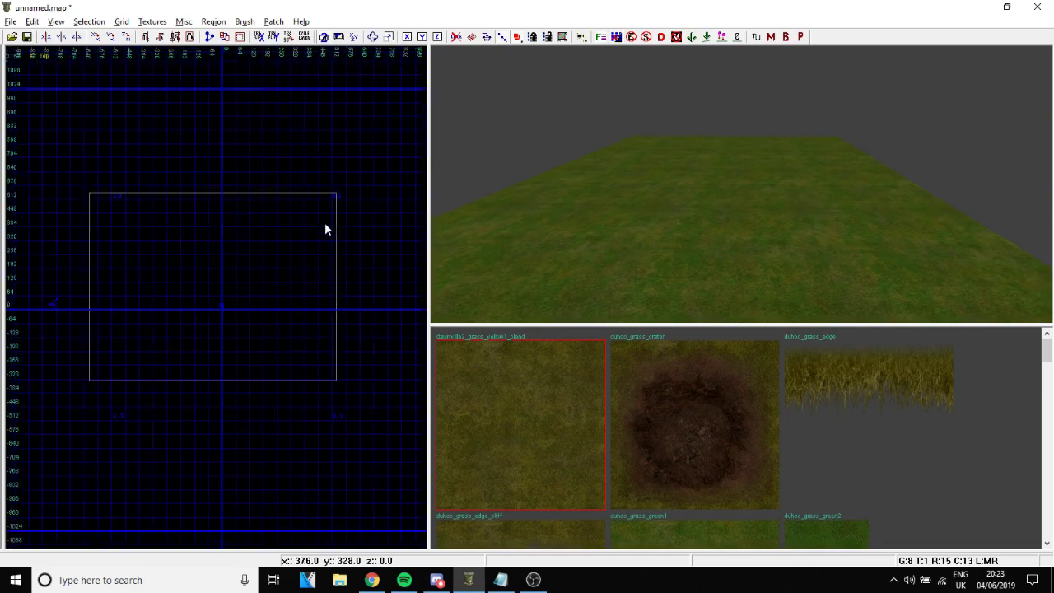
shift+click(229, 263)
key(Escape)
drag(89, 159, 317, 380)
key(BackSpace)
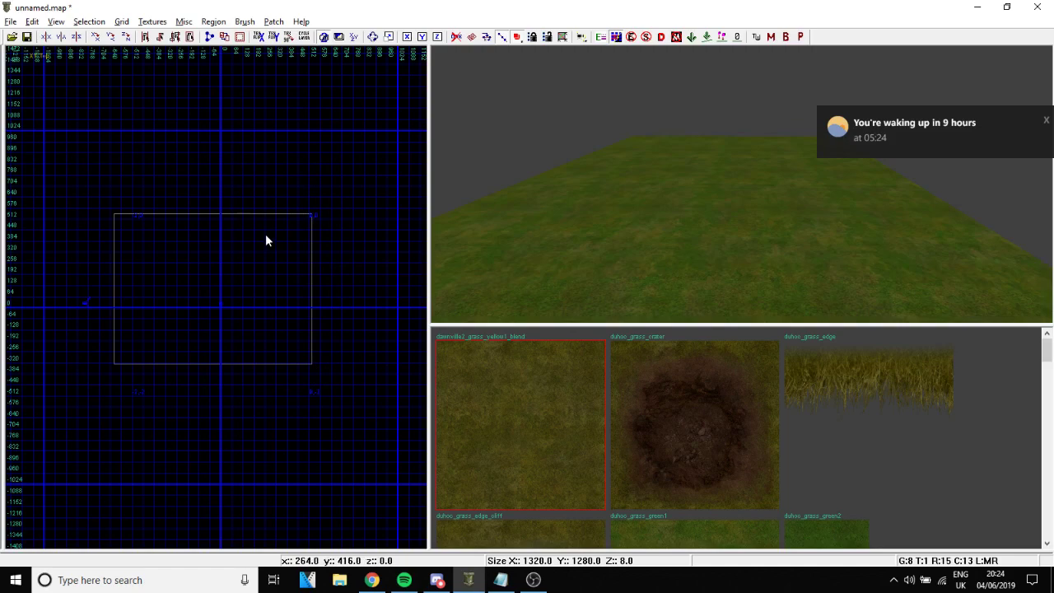
- Cycle the 2D grid view through its orientations to inspect the floor and return to the top view
scroll(212, 251, up, 1)
scroll(216, 267, down, 1)
scroll(222, 289, up, 1)
key(ctrl+Tab)
scroll(247, 310, down, 2)
scroll(251, 312, up, 2)
right_drag(209, 302, 83, 294)
key(ctrl+Tab)
key(ctrl+Tab)
right_drag(250, 285, 49, 273)
scroll(250, 285, down, 1)
right_drag(625, 251, 682, 249)
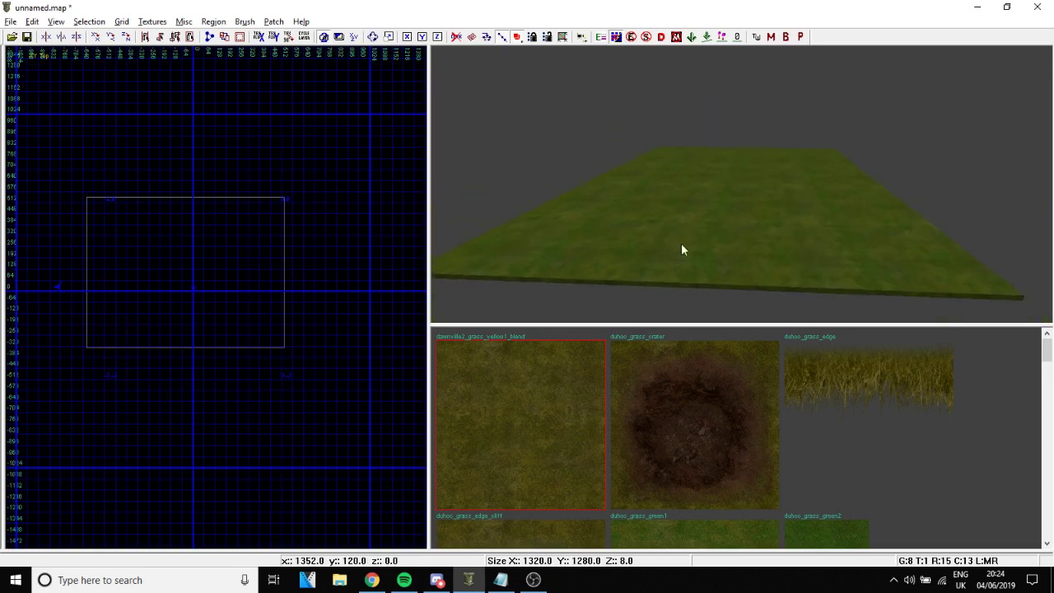
- Browse the loaded grass textures and choose mtl_duhoc_grass02 as the current texture
scroll(638, 364, down, 5)
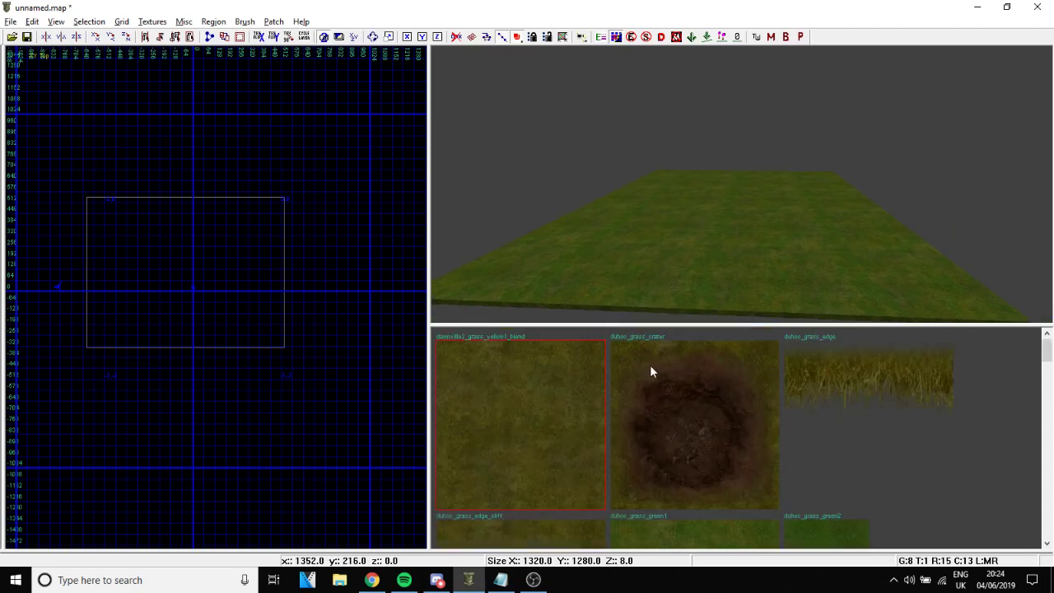
scroll(688, 368, down, 6)
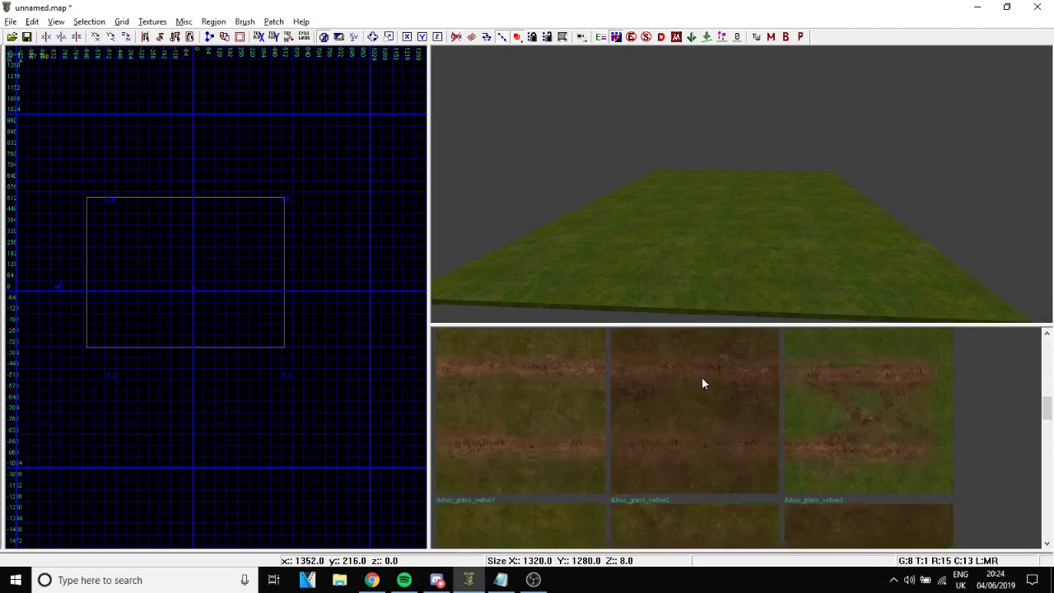
scroll(698, 382, up, 8)
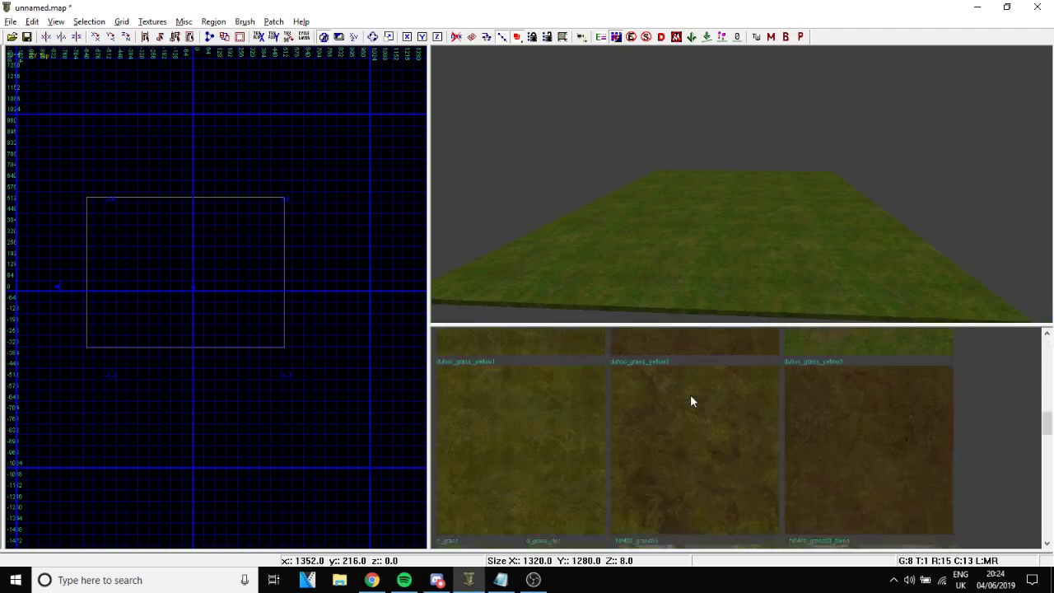
click(669, 391)
click(807, 388)
scroll(695, 389, down, 3)
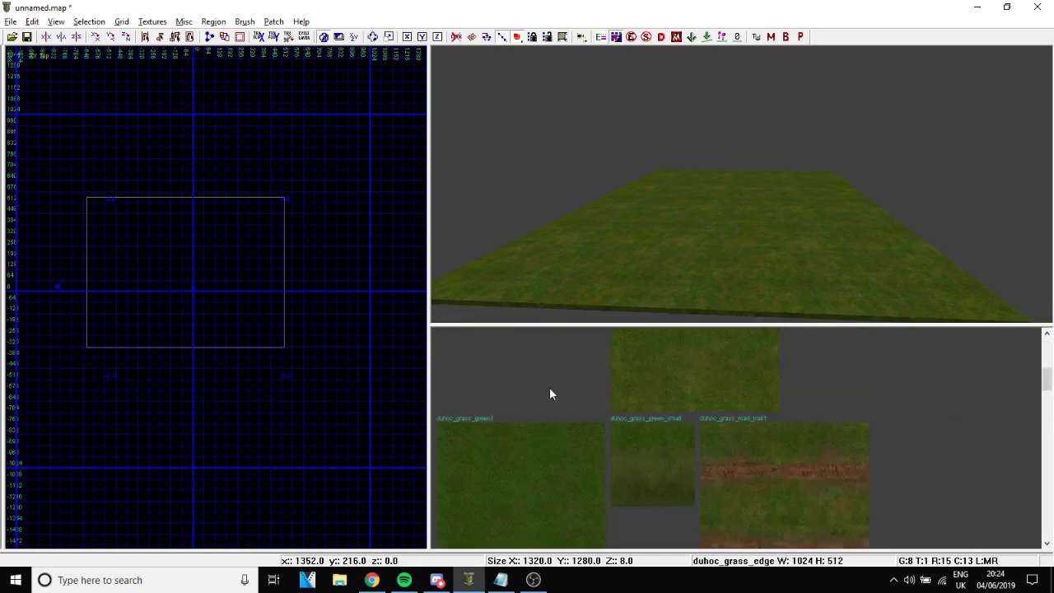
scroll(576, 386, up, 1)
click(642, 387)
scroll(605, 379, down, 3)
click(565, 368)
scroll(561, 391, down, 2)
click(560, 400)
scroll(708, 397, down, 5)
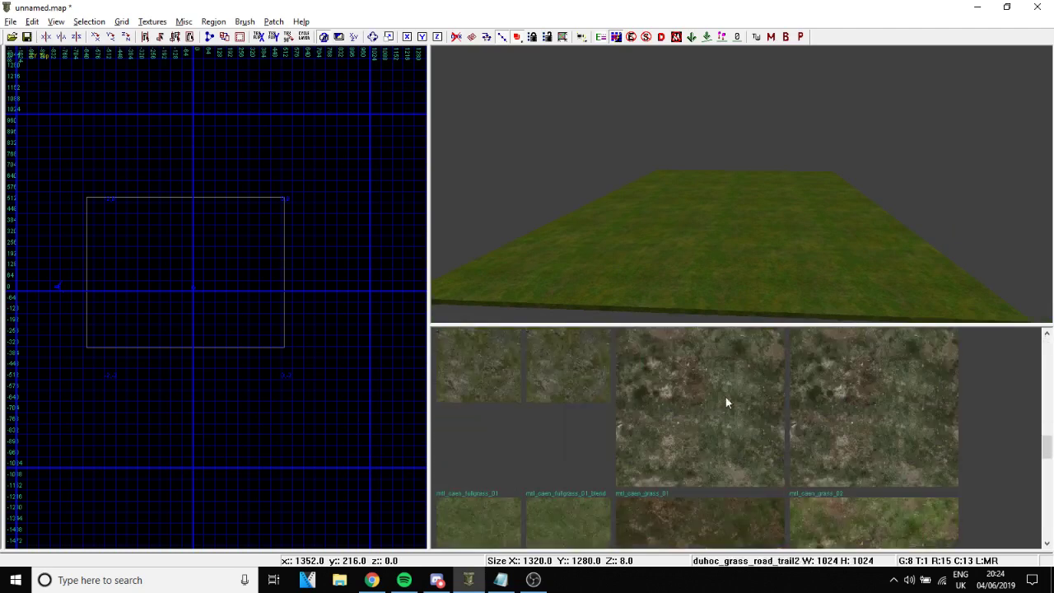
click(805, 393)
scroll(650, 386, up, 6)
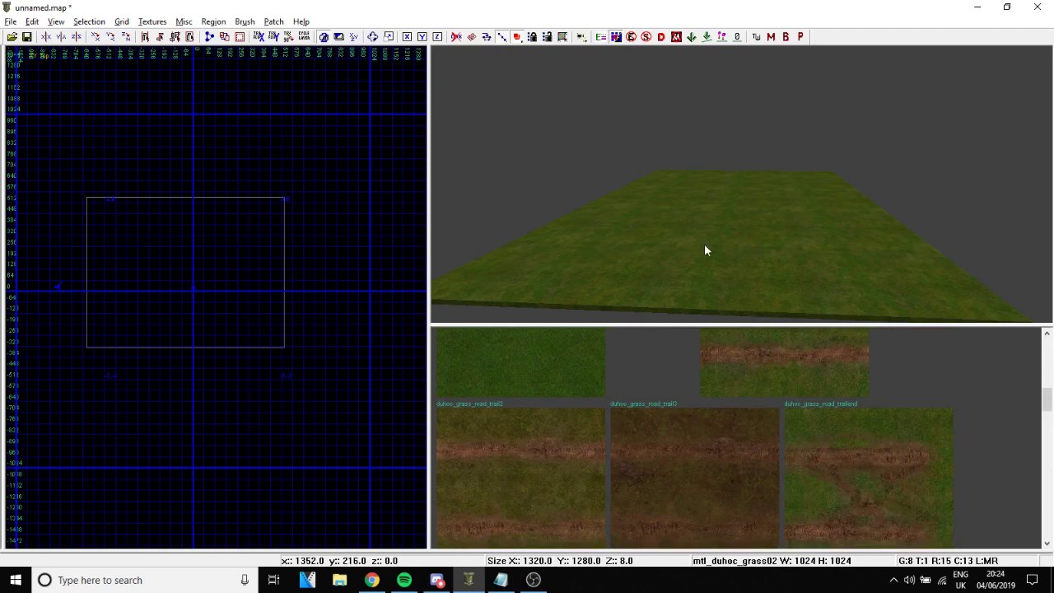
right_drag(659, 302, 665, 225)
right_drag(330, 250, 343, 253)
key(alt+Tab)
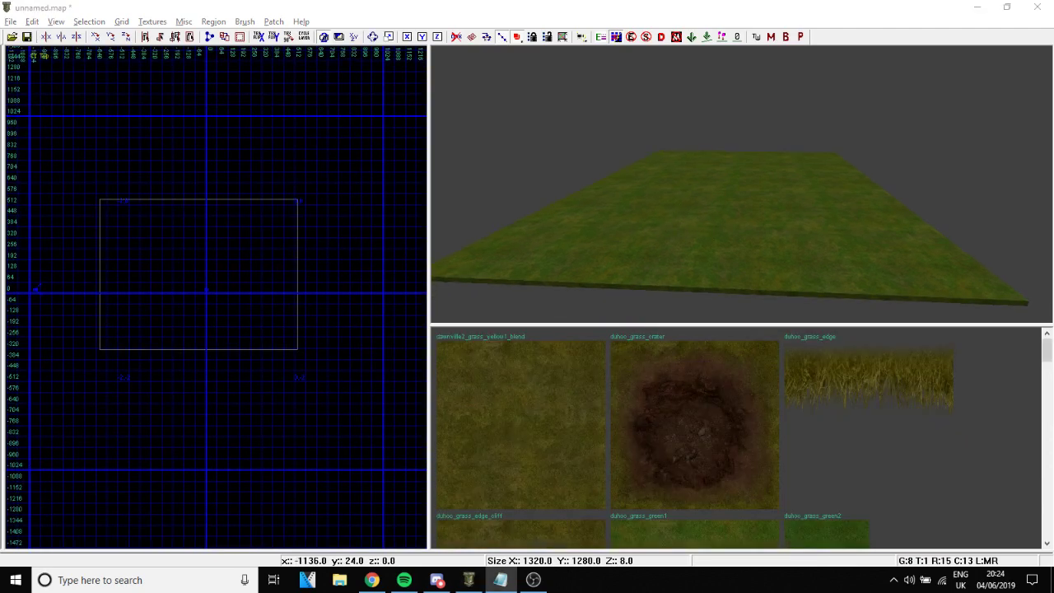
right_drag(616, 208, 616, 183)
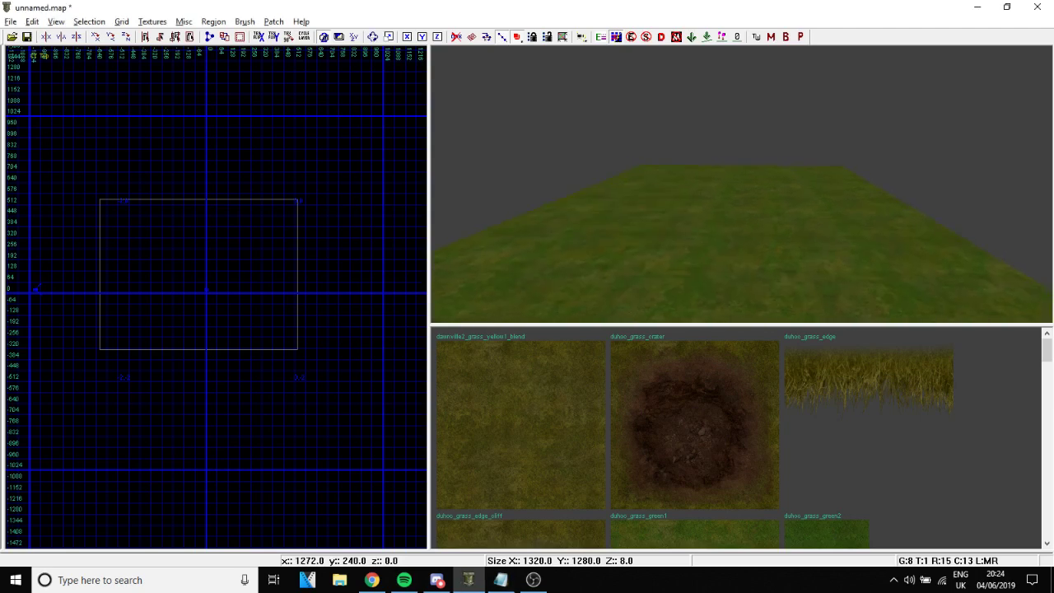
right_drag(554, 269, 539, 292)
- Try drawing a small brush on the grass floor in the top view and delete it
scroll(128, 281, up, 3)
right_drag(224, 258, 142, 265)
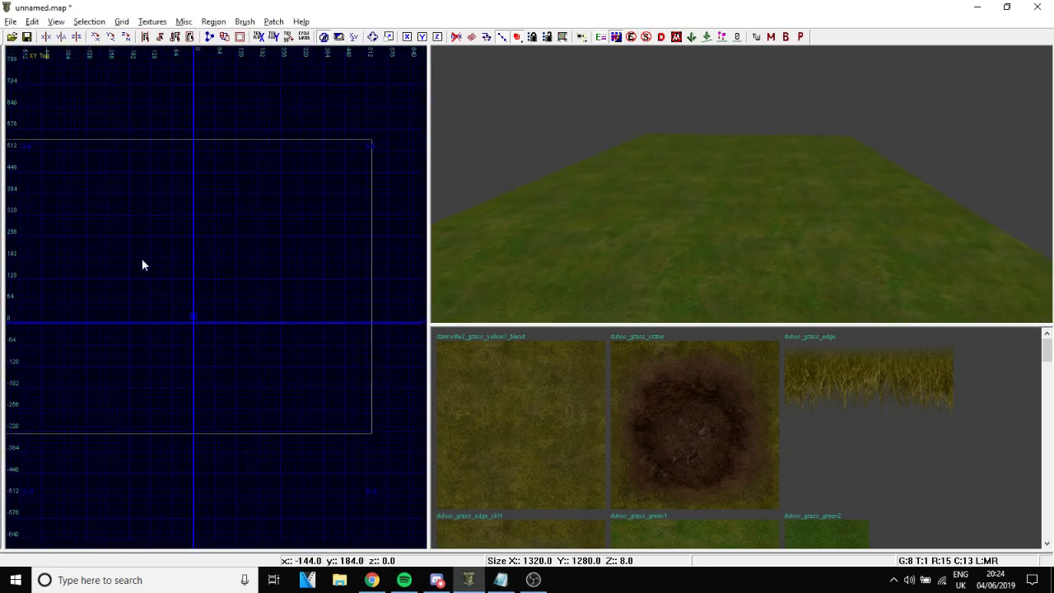
mouse_move(122, 239)
mouse_down()
mouse_move(203, 313)
mouse_move(160, 278)
mouse_move(178, 288)
mouse_up()
key(BackSpace)
mouse_move(103, 211)
mouse_down()
mouse_move(173, 267)
mouse_move(112, 229)
mouse_move(125, 246)
mouse_up()
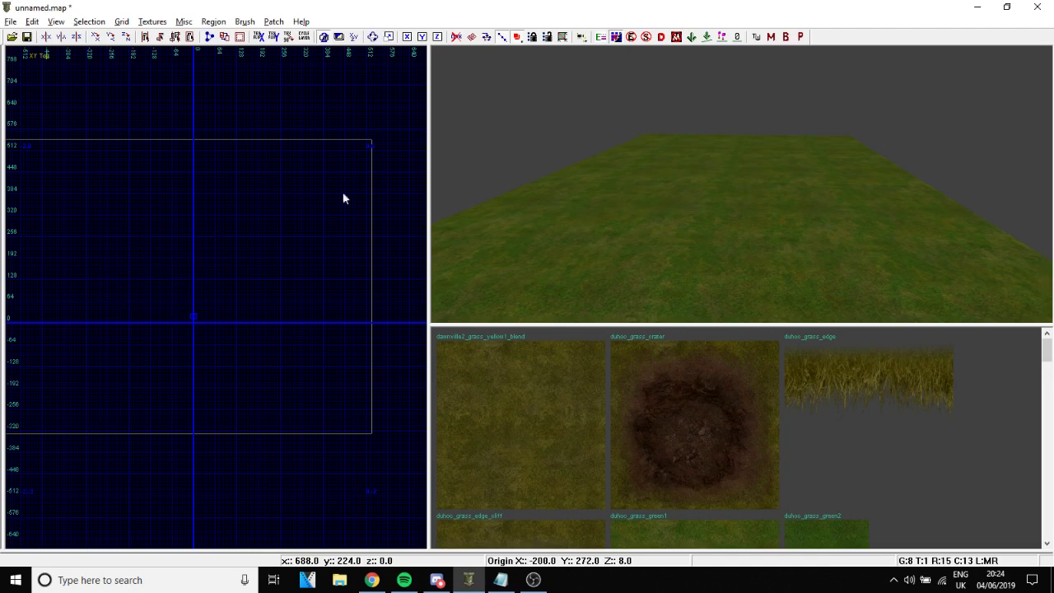
- Draw a flat brush of about 448 × 272 units, 8 units thick, on the grass floor in the top view
mouse_move(90, 206)
mouse_down()
mouse_move(203, 302)
mouse_move(105, 217)
mouse_move(182, 273)
mouse_move(103, 223)
mouse_move(167, 264)
mouse_up()
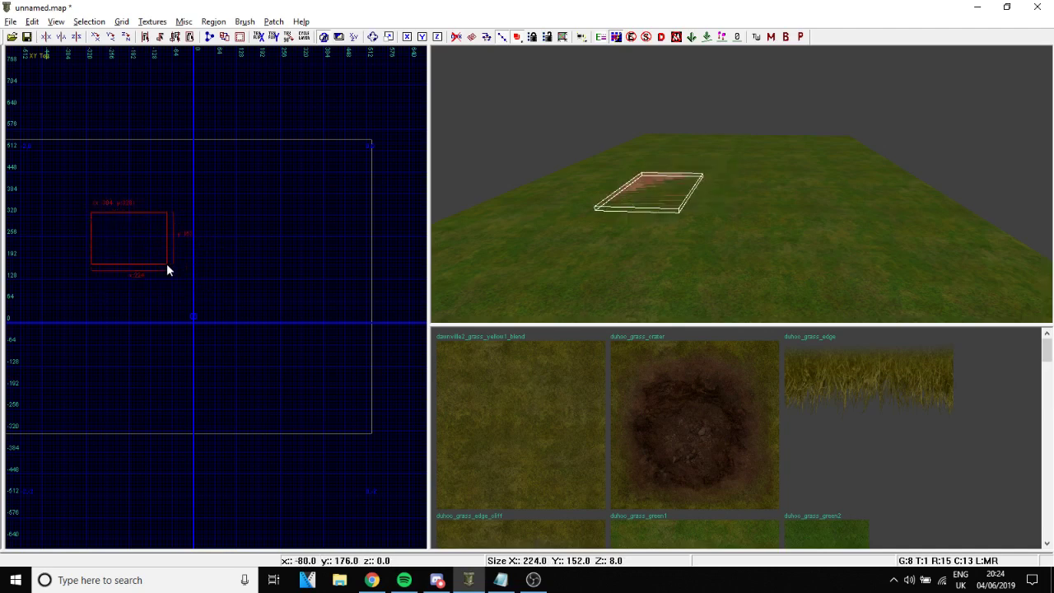
mouse_move(113, 232)
mouse_down()
mouse_move(185, 278)
mouse_move(192, 128)
mouse_move(156, 341)
mouse_move(264, 306)
mouse_move(202, 266)
mouse_move(195, 176)
mouse_move(63, 190)
mouse_move(310, 270)
mouse_move(148, 280)
mouse_move(243, 310)
mouse_up()
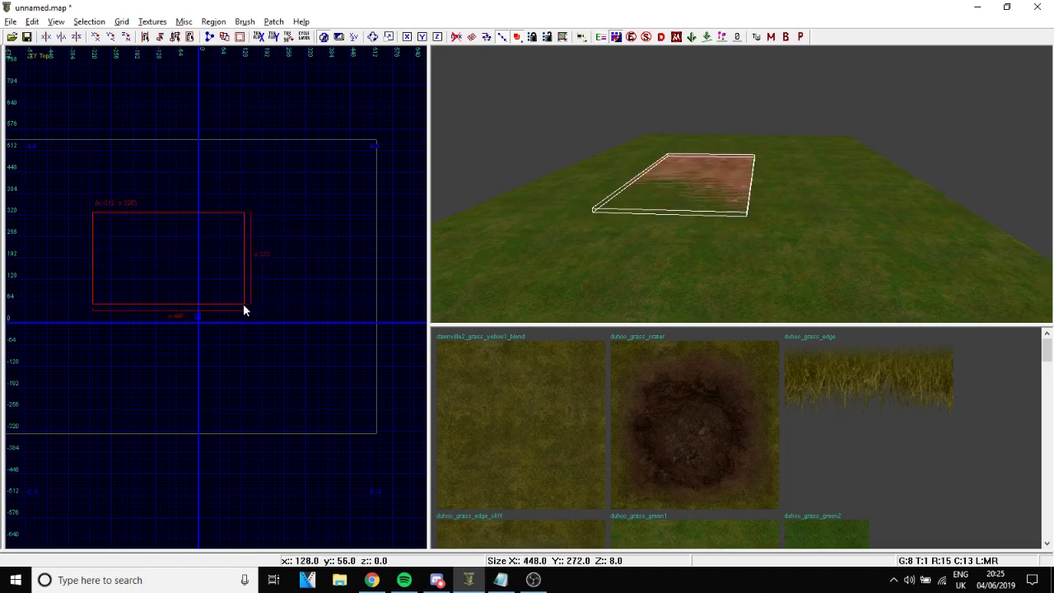
scroll(214, 237, up, 5)
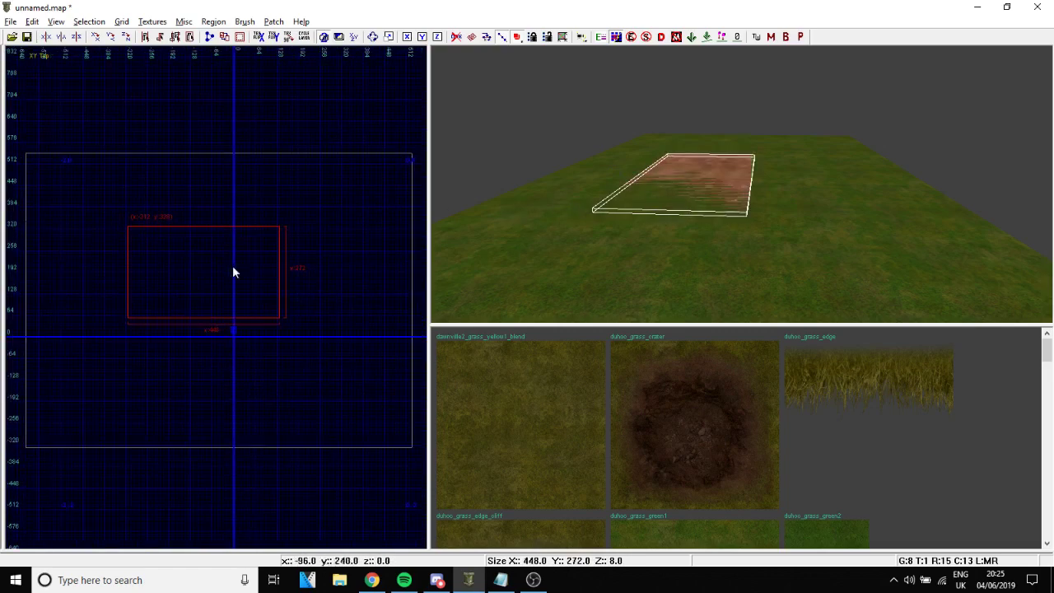
- Raise the selected brush off the grass floor to Z 152 in the 3D view
right_drag(150, 239, 232, 284)
scroll(137, 233, down, 2)
right_drag(287, 205, 246, 197)
mouse_move(740, 185)
right_down()
mouse_move(740, 132)
mouse_move(745, 177)
mouse_move(699, 197)
mouse_move(708, 235)
mouse_move(770, 168)
mouse_move(733, 193)
mouse_move(745, 205)
mouse_move(769, 169)
mouse_move(741, 164)
mouse_move(753, 169)
mouse_move(724, 185)
mouse_move(741, 202)
mouse_move(761, 177)
mouse_move(741, 185)
right_up()
mouse_move(658, 189)
right_down()
mouse_move(646, 212)
mouse_move(622, 188)
mouse_move(615, 202)
right_up()
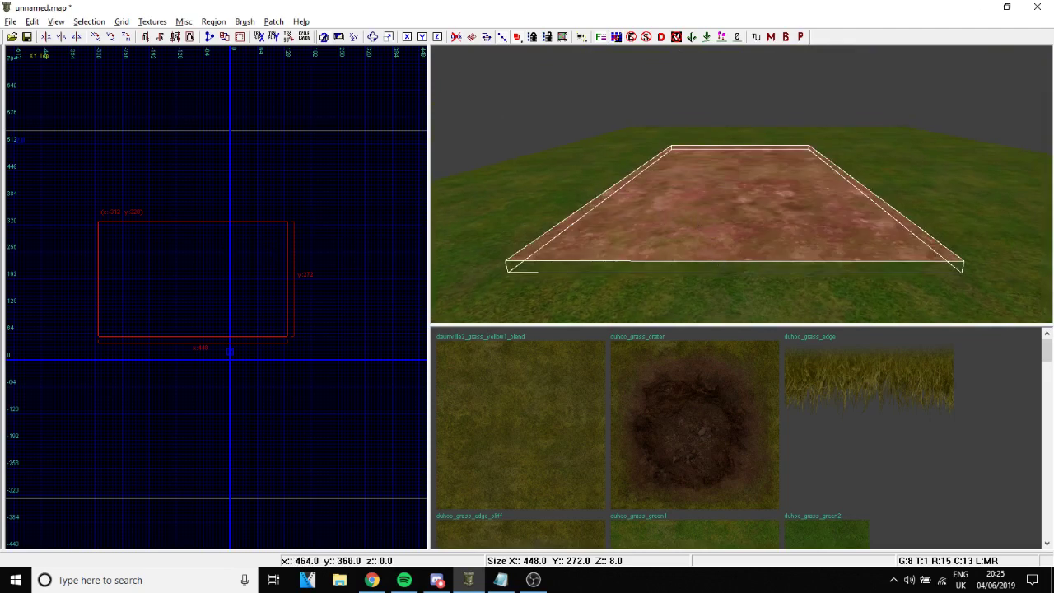
right_drag(692, 247, 684, 240)
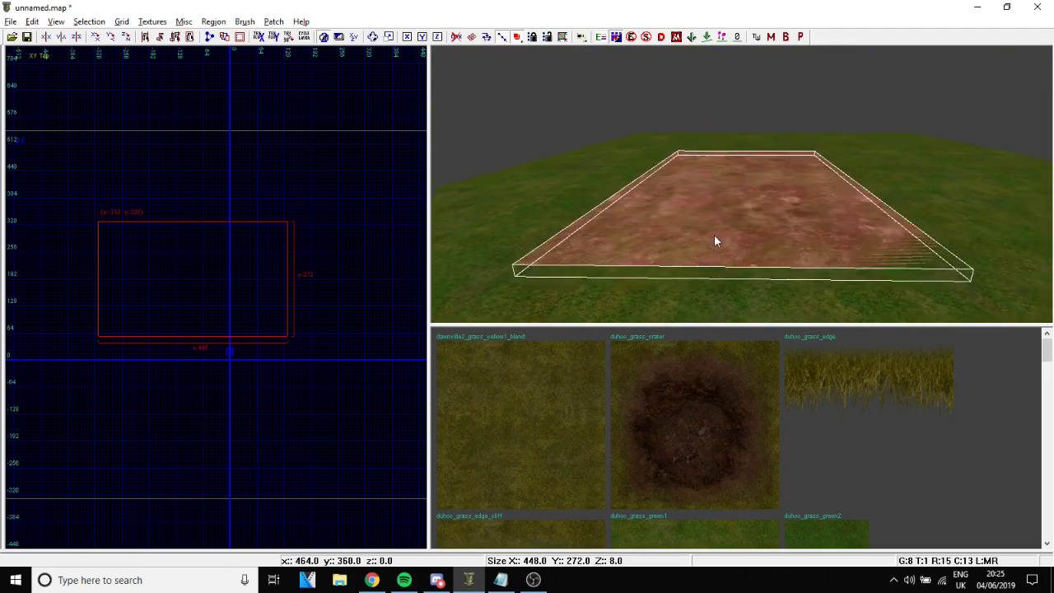
scroll(707, 235, down, 1)
right_click(752, 245)
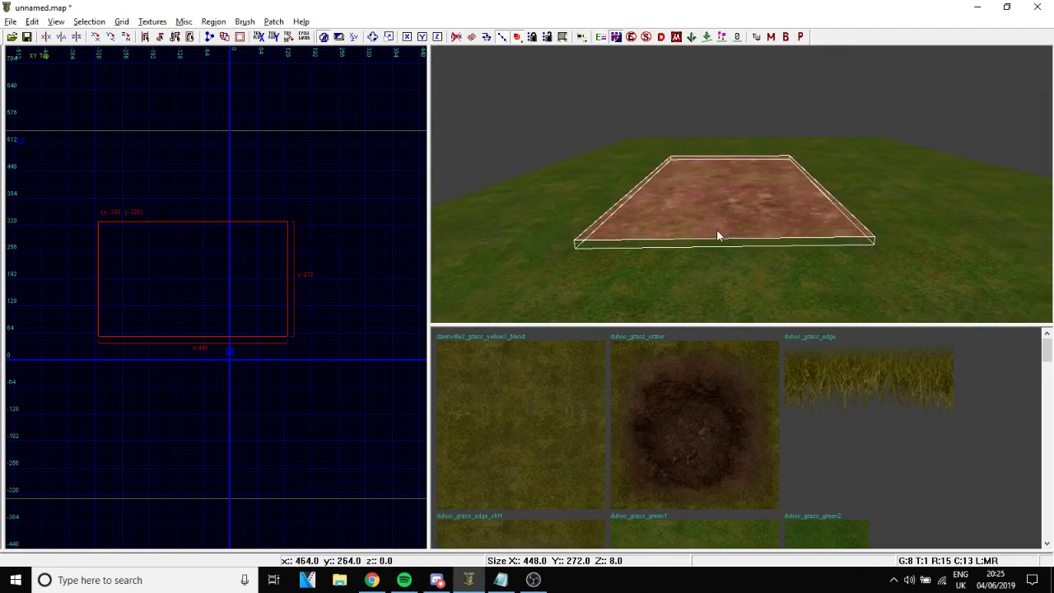
mouse_move(717, 233)
mouse_down()
mouse_move(724, 137)
mouse_move(722, 228)
mouse_move(722, 165)
mouse_move(744, 148)
mouse_move(735, 176)
mouse_move(683, 194)
mouse_move(673, 167)
mouse_move(604, 172)
mouse_move(738, 113)
mouse_move(889, 197)
mouse_move(811, 176)
mouse_move(637, 188)
mouse_move(784, 207)
mouse_move(708, 186)
mouse_move(739, 169)
mouse_move(720, 141)
mouse_up()
mouse_move(721, 140)
right_down()
mouse_move(720, 160)
mouse_move(745, 99)
mouse_move(724, 82)
mouse_move(720, 141)
right_up()
drag(349, 263, 345, 261)
mouse_move(481, 254)
right_down()
mouse_move(493, 242)
mouse_move(483, 255)
right_up()
- Reshape the raised brush's footprint by moving its sides in the top view
mouse_move(260, 198)
mouse_down()
mouse_move(288, 144)
mouse_move(365, 228)
mouse_move(76, 227)
mouse_move(128, 241)
mouse_up()
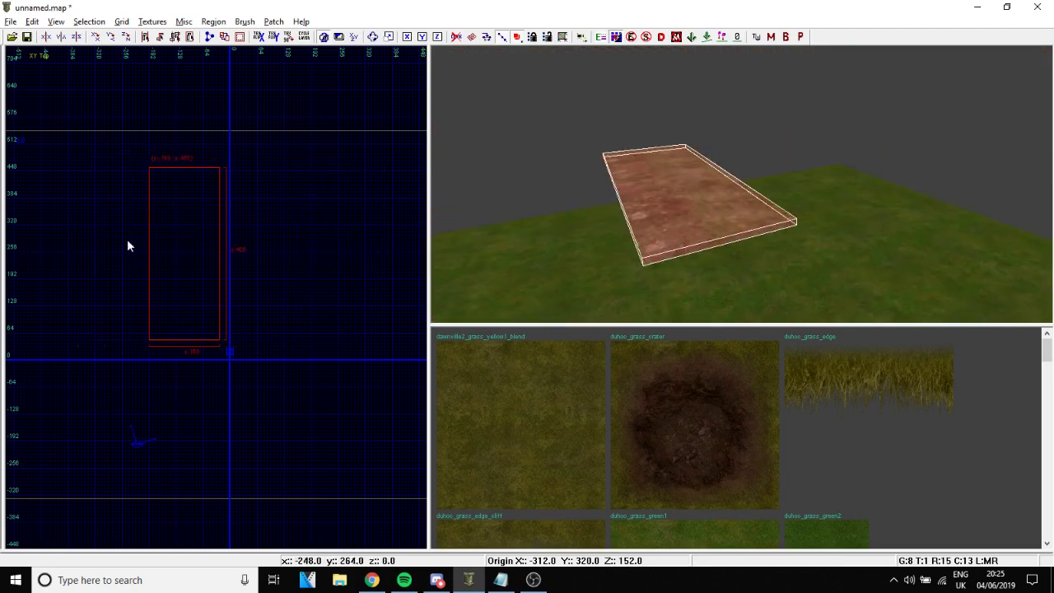
drag(181, 191, 189, 236)
drag(247, 279, 338, 275)
drag(209, 218, 213, 182)
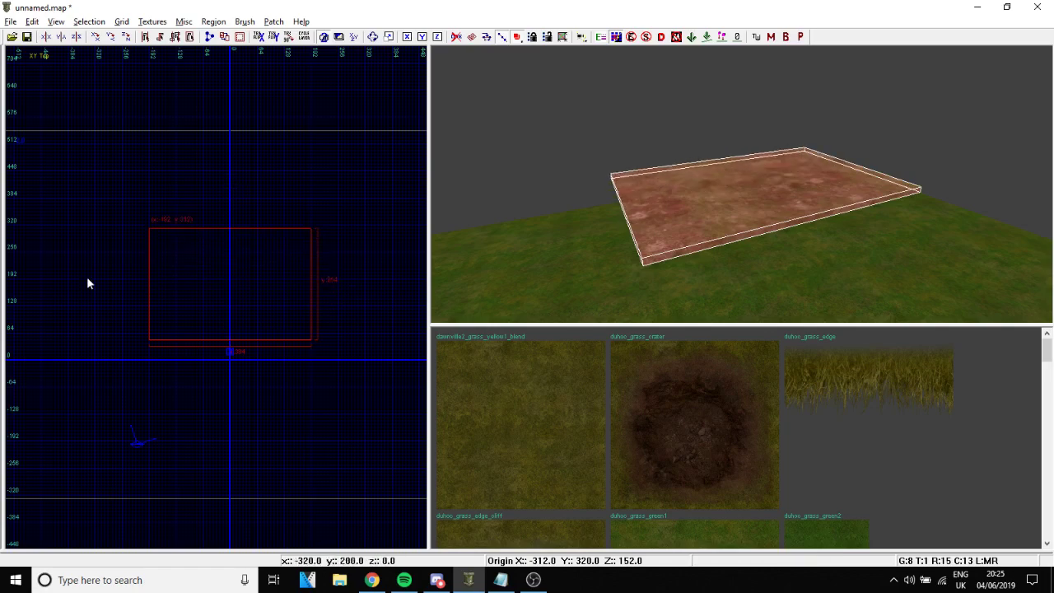
drag(87, 276, 50, 272)
drag(245, 362, 250, 389)
- Extend the brush vertically in the 3D view to form a tall block standing on the grass floor
mouse_move(627, 225)
right_down()
mouse_move(576, 238)
mouse_move(605, 247)
mouse_move(627, 226)
mouse_move(658, 238)
mouse_move(699, 235)
right_up()
mouse_move(777, 212)
mouse_down()
mouse_move(768, 220)
mouse_move(758, 342)
mouse_move(752, 277)
mouse_move(743, 291)
mouse_move(736, 260)
mouse_move(731, 284)
mouse_up()
mouse_move(731, 284)
right_down()
mouse_move(724, 239)
mouse_move(731, 284)
mouse_move(774, 190)
right_up()
drag(790, 114, 818, 103)
mouse_move(817, 103)
right_down()
mouse_move(798, 194)
mouse_move(754, 177)
mouse_move(778, 152)
mouse_move(790, 185)
mouse_move(777, 238)
mouse_move(765, 177)
mouse_move(757, 198)
mouse_move(803, 156)
mouse_move(772, 153)
mouse_move(769, 168)
right_up()
- Enlarge the block's footprint to about 800 × 624 units by moving its sides outward in the top view
right_drag(259, 205, 264, 202)
drag(261, 201, 284, 156)
drag(370, 229, 433, 235)
right_drag(346, 235, 310, 190)
drag(273, 328, 281, 375)
right_drag(219, 297, 392, 296)
scroll(210, 268, down, 1)
drag(205, 256, 139, 255)
right_drag(217, 250, 90, 238)
drag(272, 150, 270, 120)
- Check the enlarged block in the 3D view and deselect it
mouse_move(700, 164)
right_down()
mouse_move(630, 168)
mouse_move(613, 210)
mouse_move(691, 197)
mouse_move(613, 188)
mouse_move(687, 169)
mouse_move(671, 214)
mouse_move(708, 177)
mouse_move(700, 135)
mouse_move(670, 194)
mouse_move(699, 165)
mouse_move(692, 144)
mouse_move(696, 181)
right_up()
right_drag(746, 232, 749, 218)
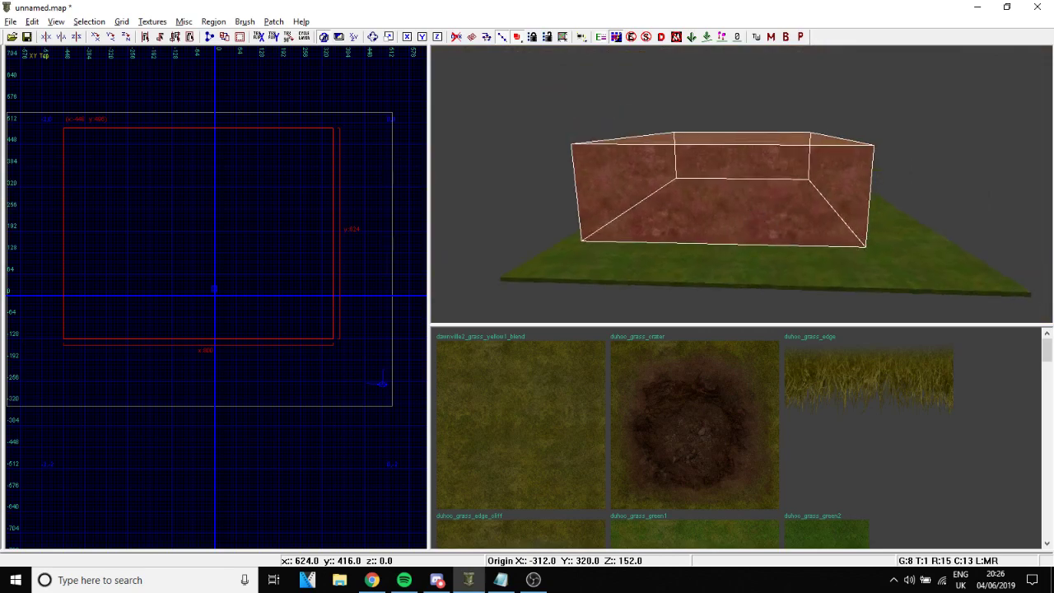
key(Up)
right_drag(742, 183, 831, 183)
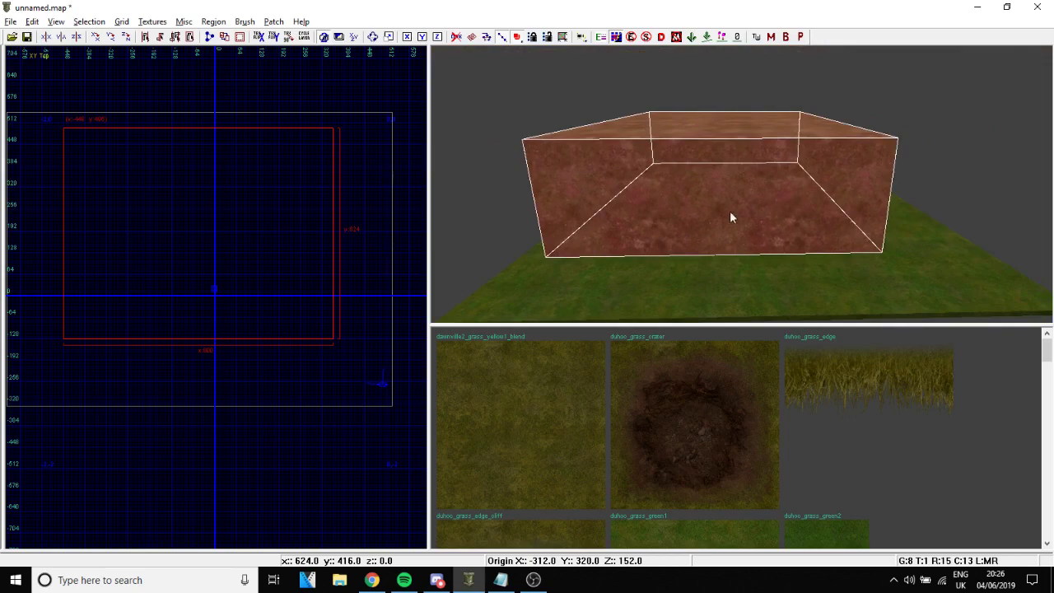
key(Escape)
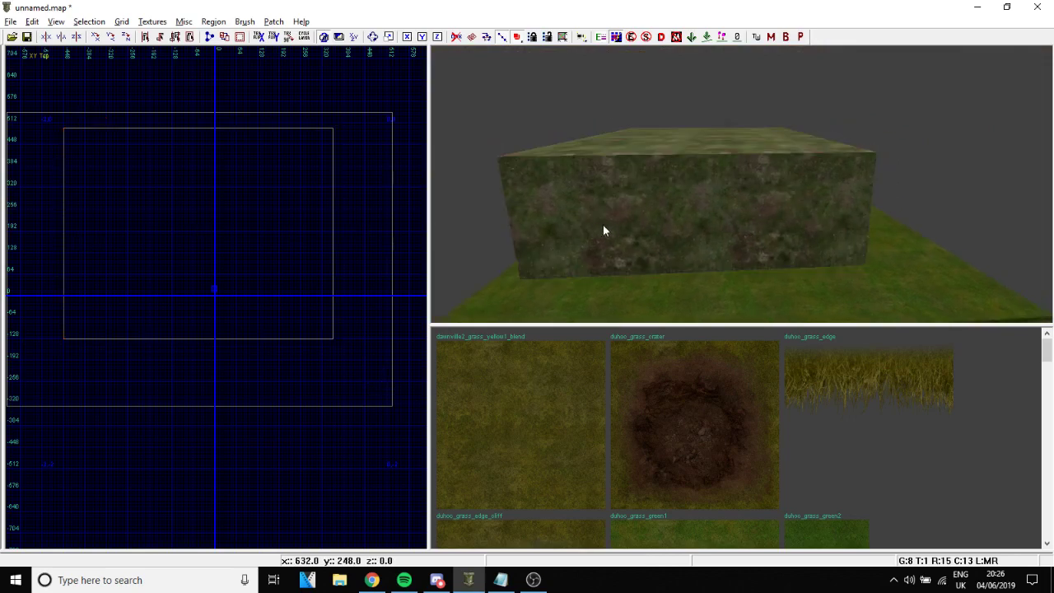
- Examine the textured block and the floor beneath it from different positions and angles in the 3D view
right_drag(602, 226, 547, 218)
right_drag(702, 216, 716, 189)
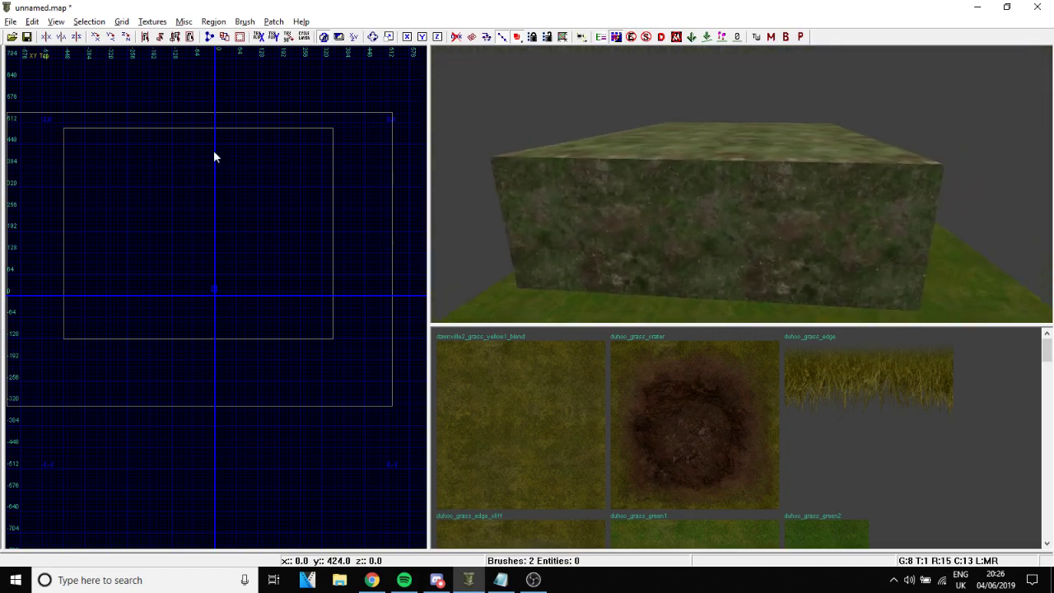
key(Right)
right_drag(511, 143, 445, 128)
right_drag(741, 184, 667, 160)
right_drag(741, 184, 790, 247)
mouse_move(602, 148)
right_down()
mouse_move(659, 149)
mouse_move(580, 152)
mouse_move(602, 148)
right_up()
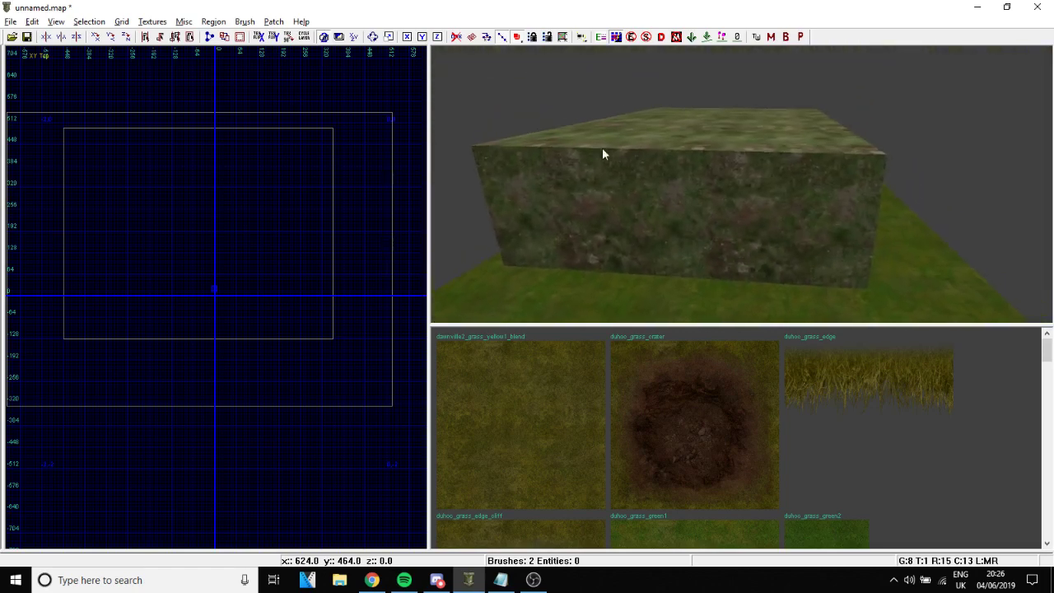
right_drag(502, 142, 526, 142)
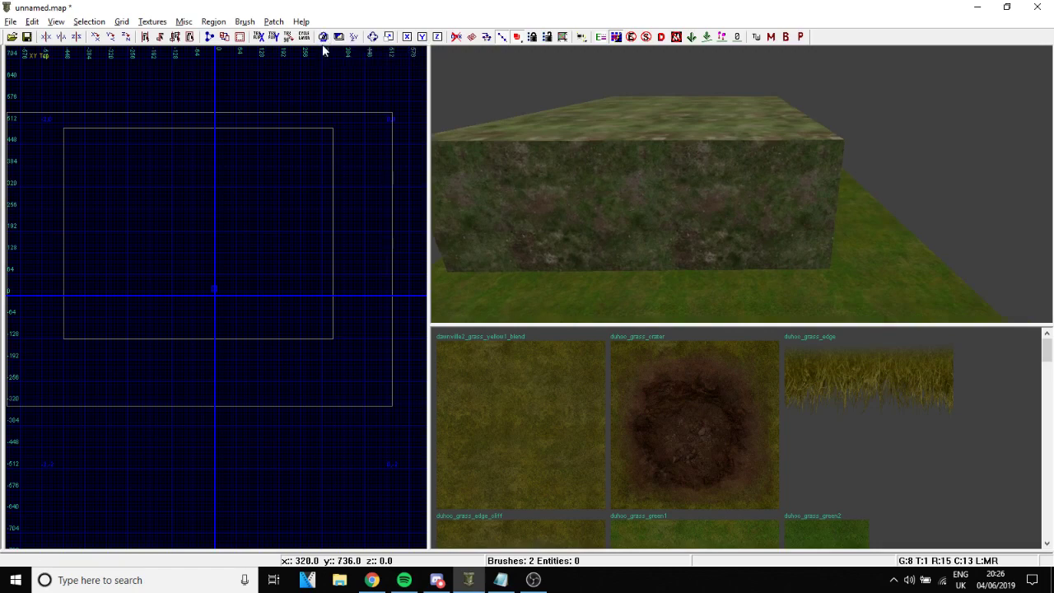
right_drag(576, 109, 680, 166)
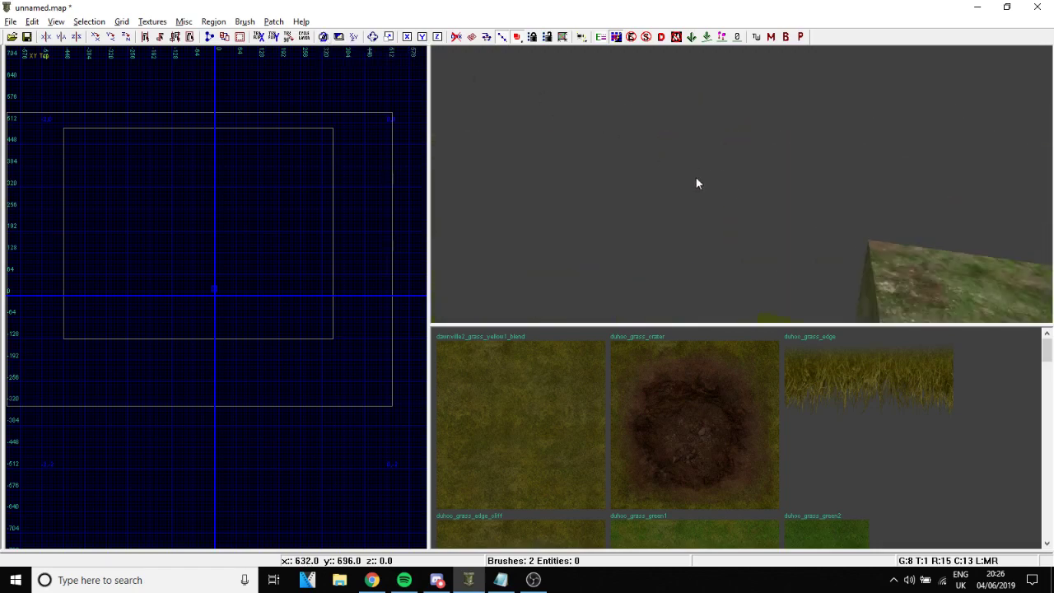
right_drag(805, 237, 746, 247)
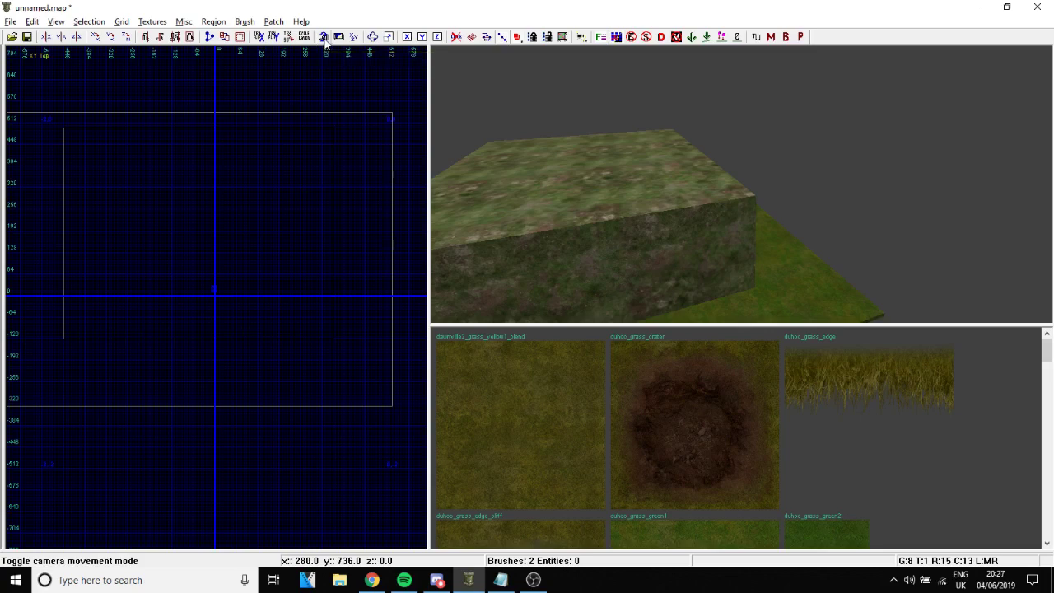
right_drag(741, 197, 740, 235)
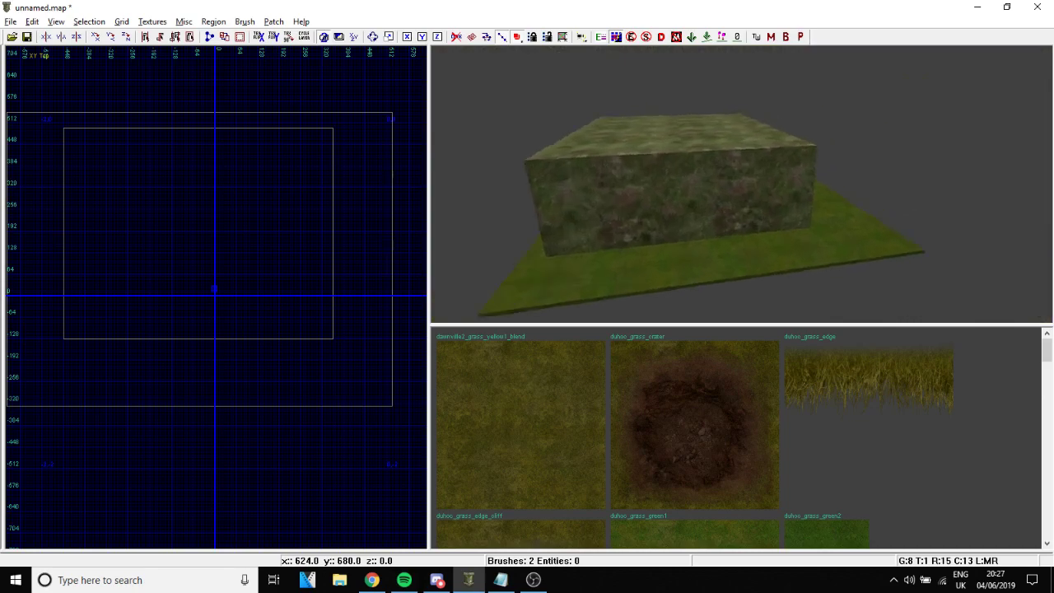